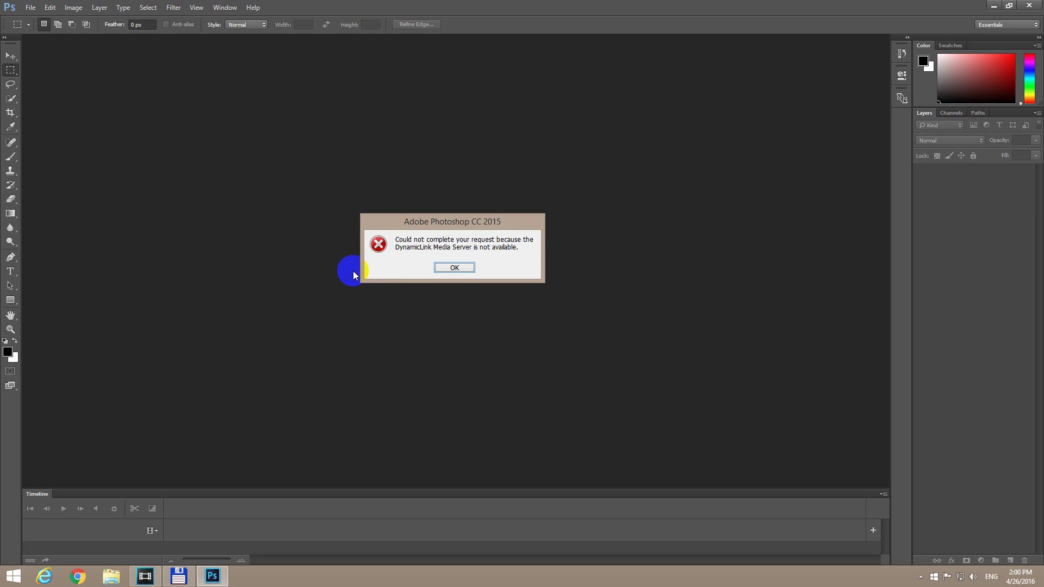
Step: Move and OK the DynamicLink Media Server not available error, then exit Photoshop
drag(447, 227, 448, 203)
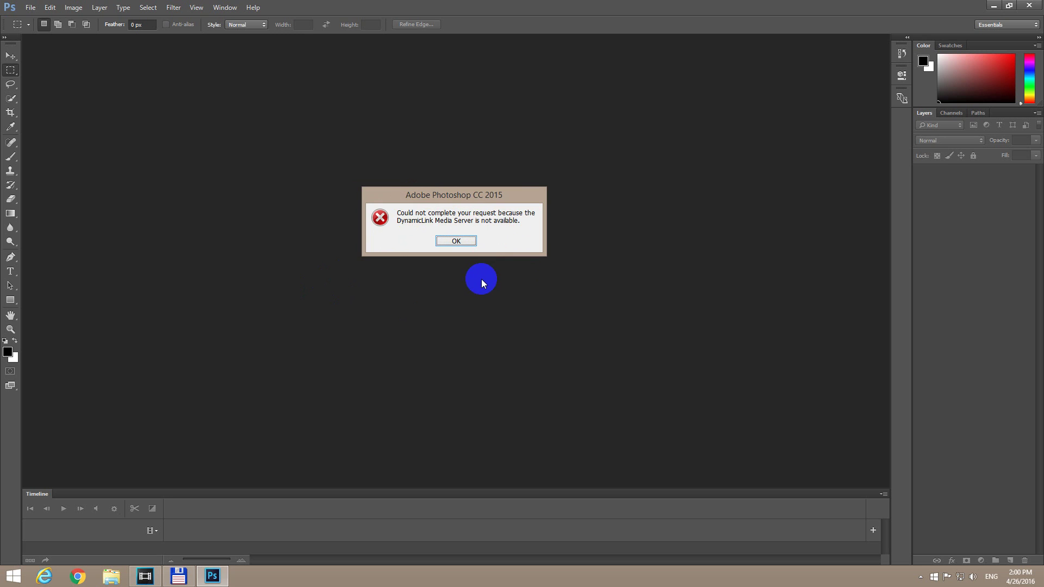
click(455, 241)
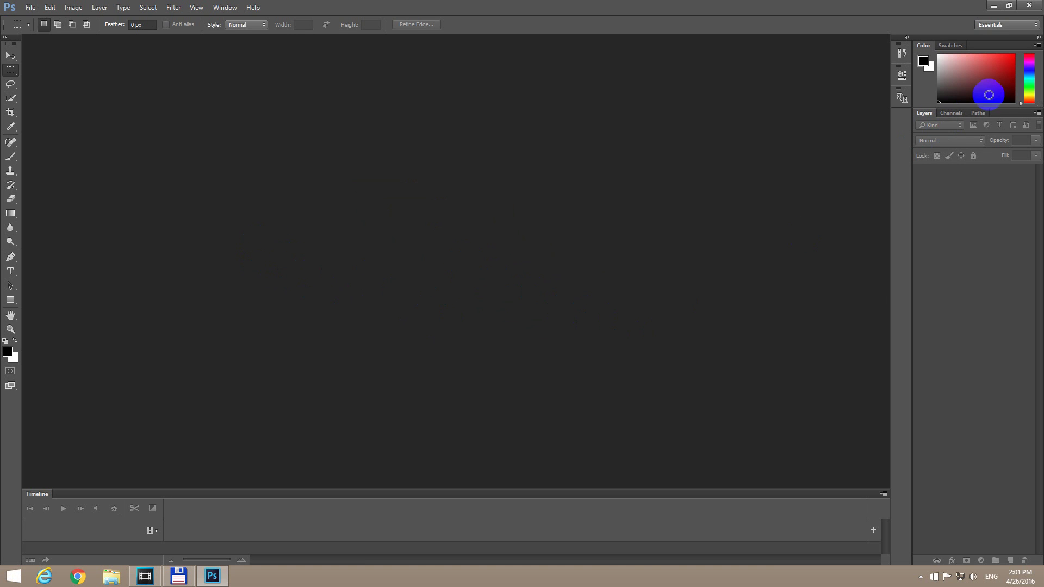
click(1029, 6)
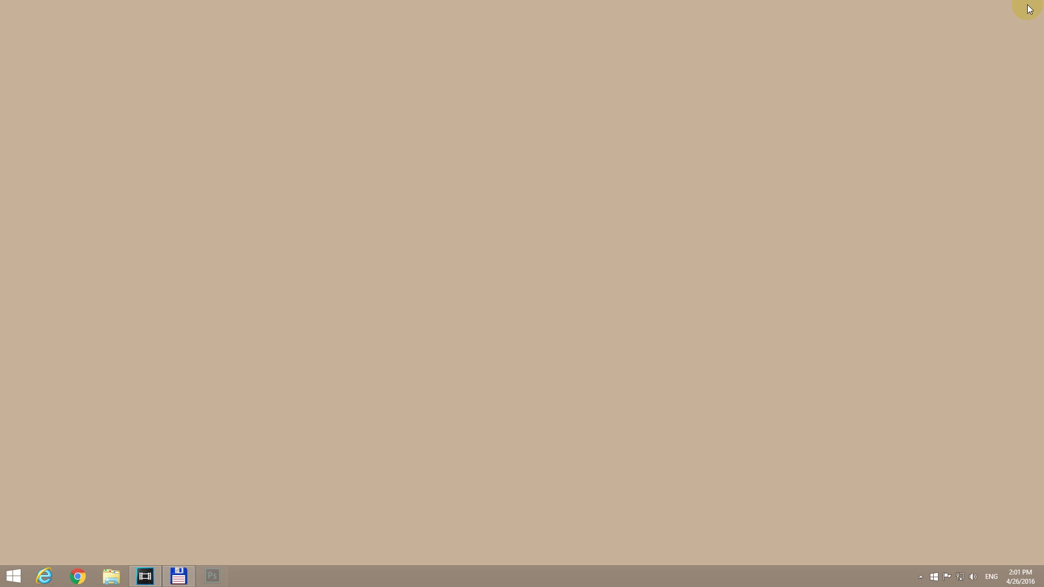
Step: From the ESET tray icon, temporarily disable the firewall with interval 'Until next restart'
click(920, 577)
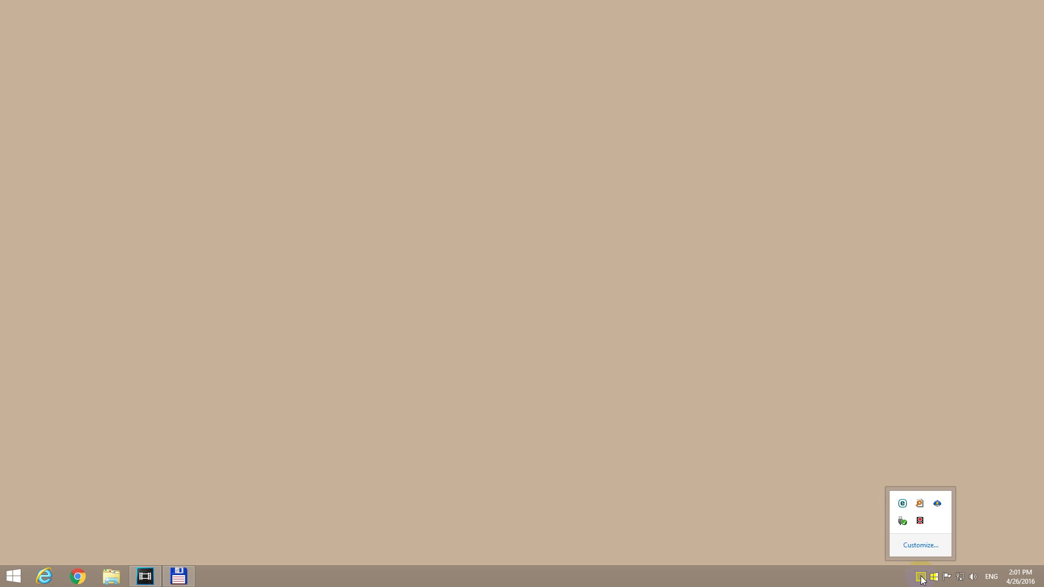
right_click(903, 504)
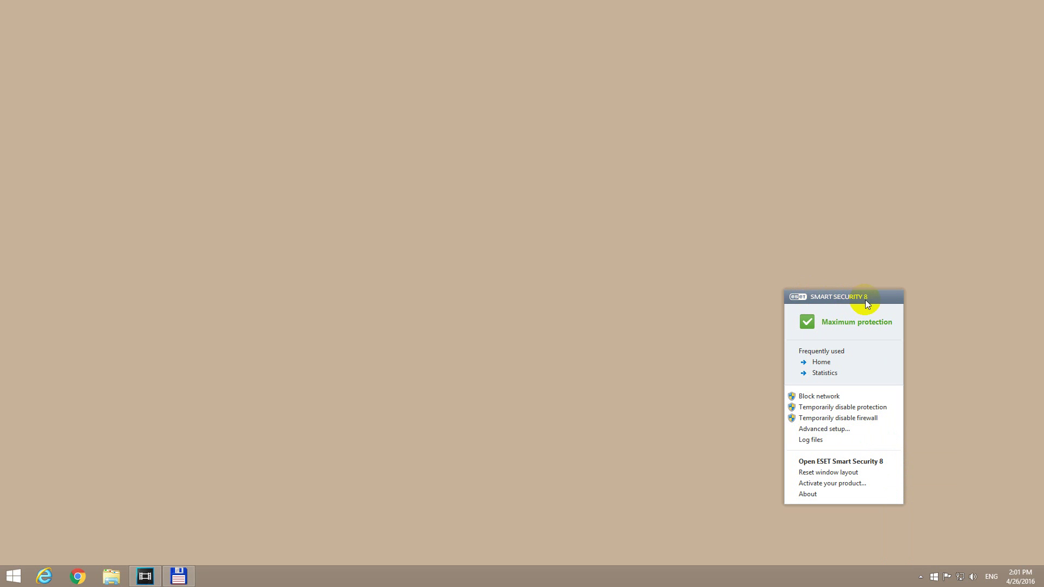
click(848, 417)
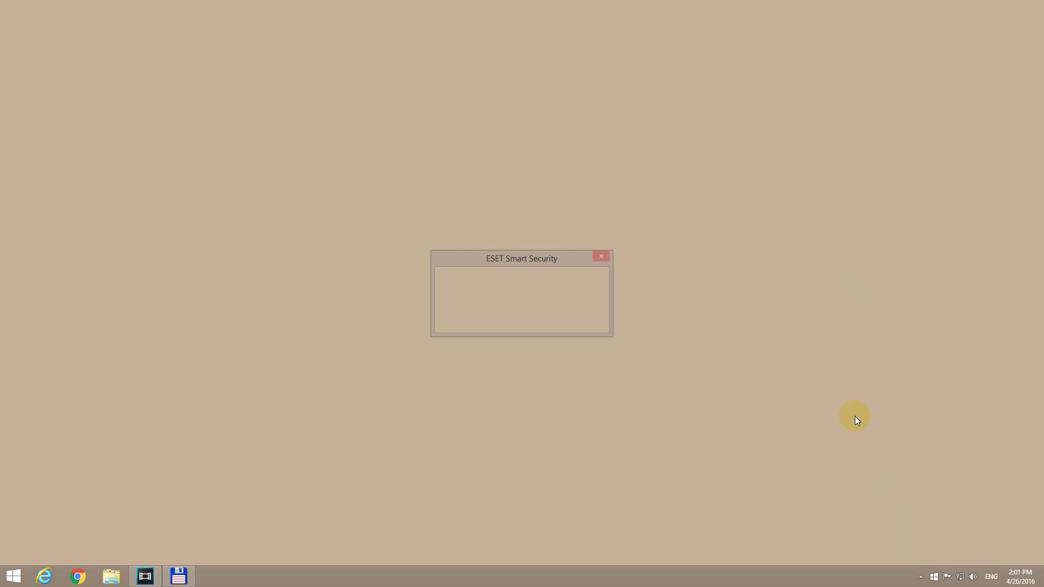
click(547, 308)
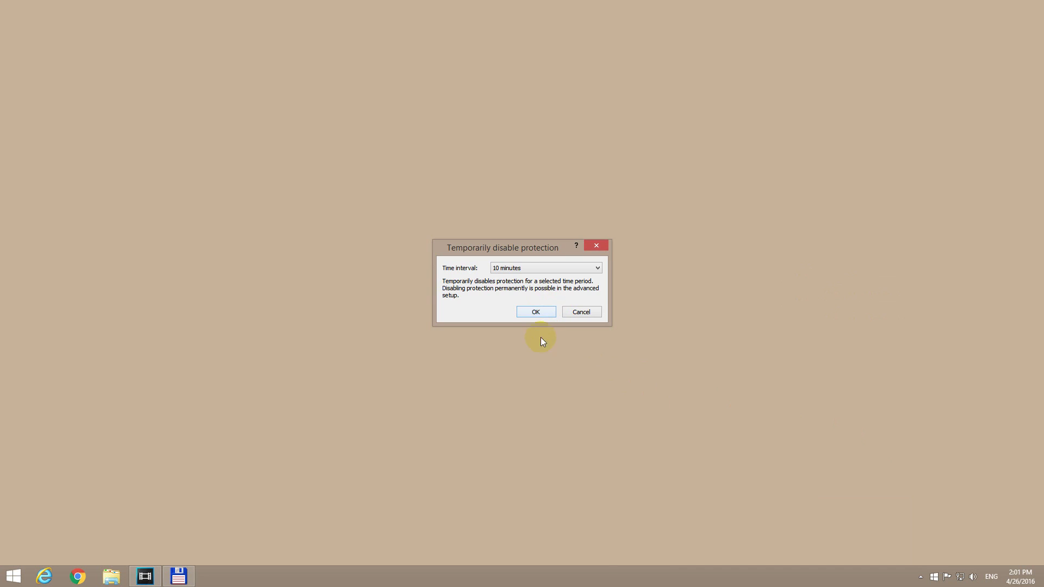
click(524, 269)
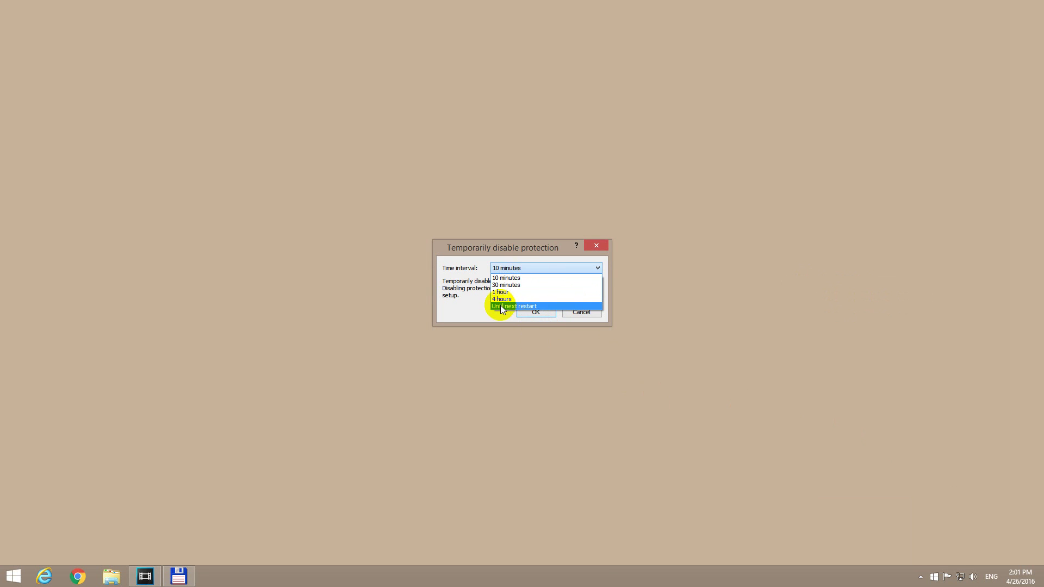
click(533, 305)
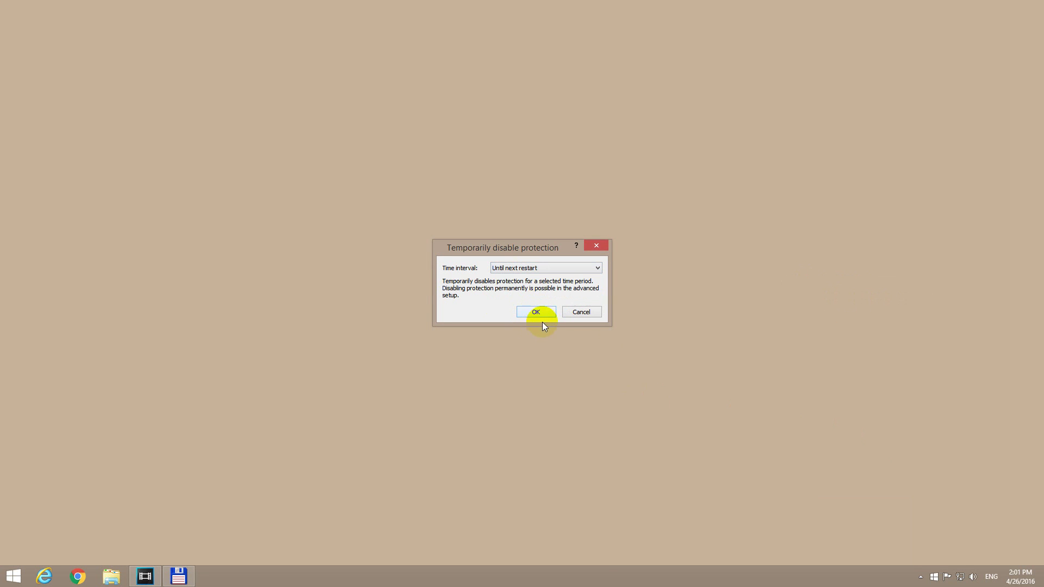
click(539, 312)
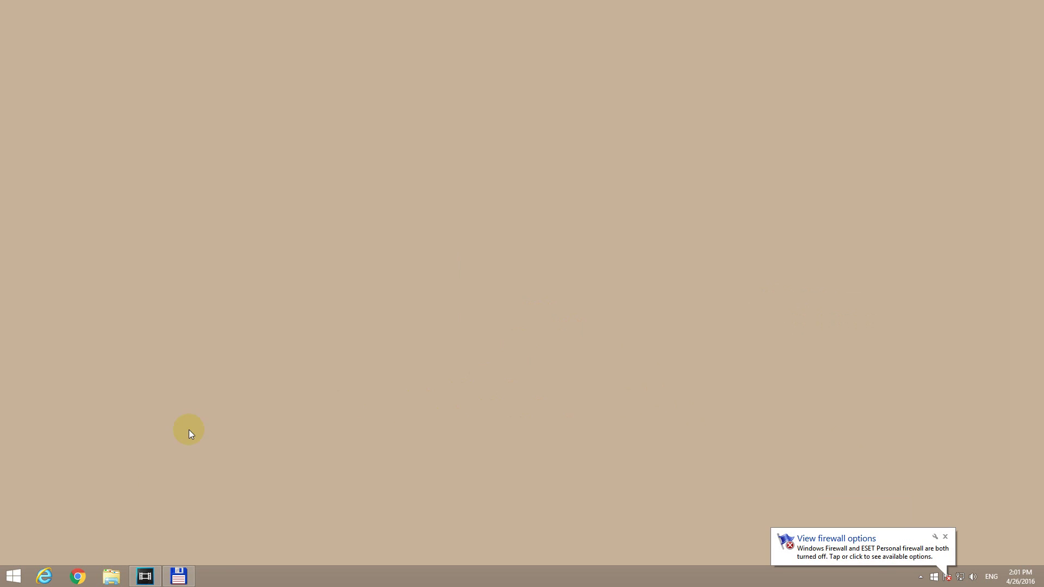
click(12, 576)
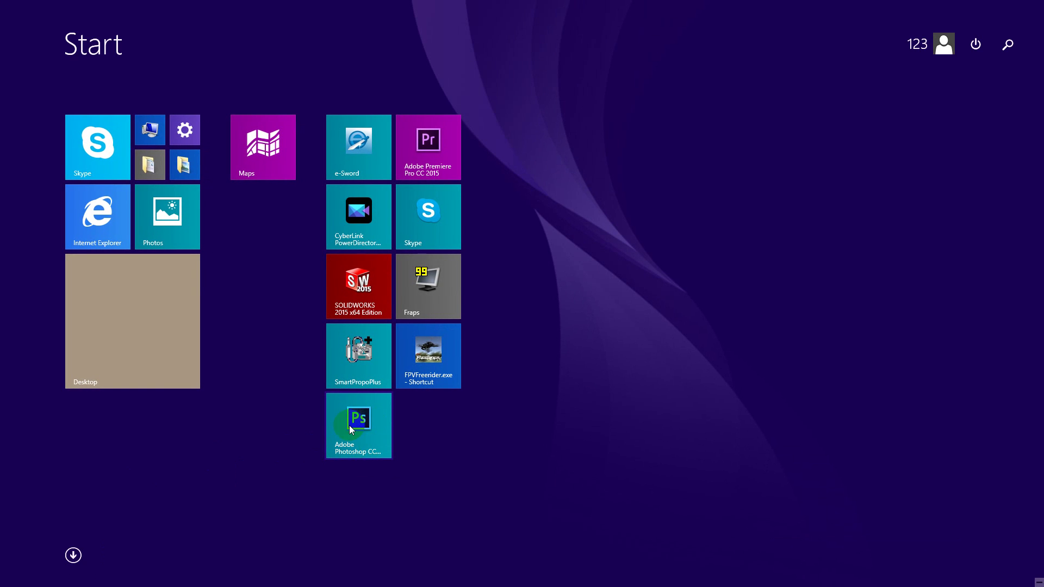
Step: Launch Adobe Photoshop CC from its Start screen tile
click(352, 427)
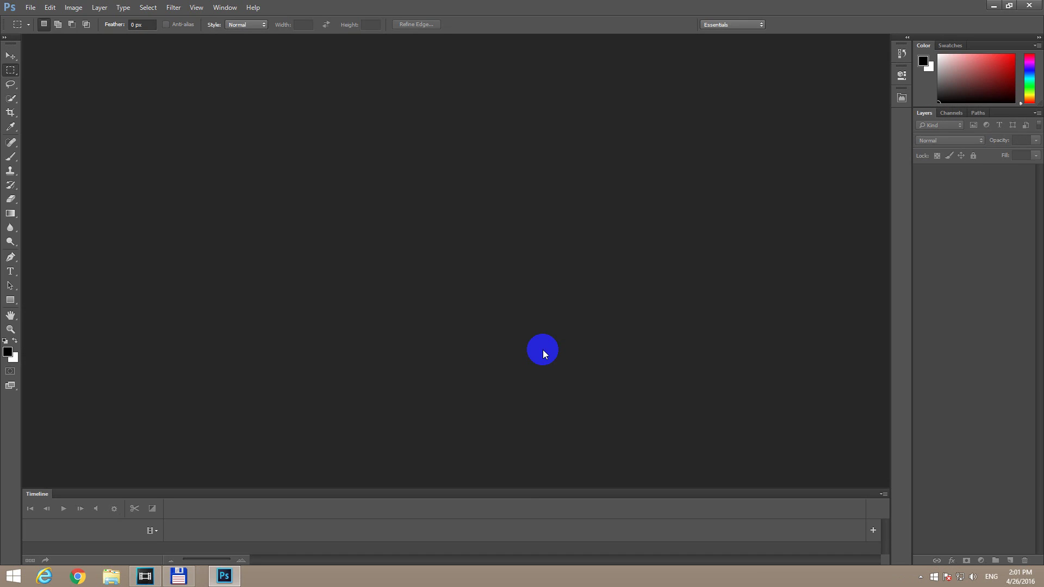
Step: Open spots.MOV from the spots-removal folder through File > Open
click(31, 9)
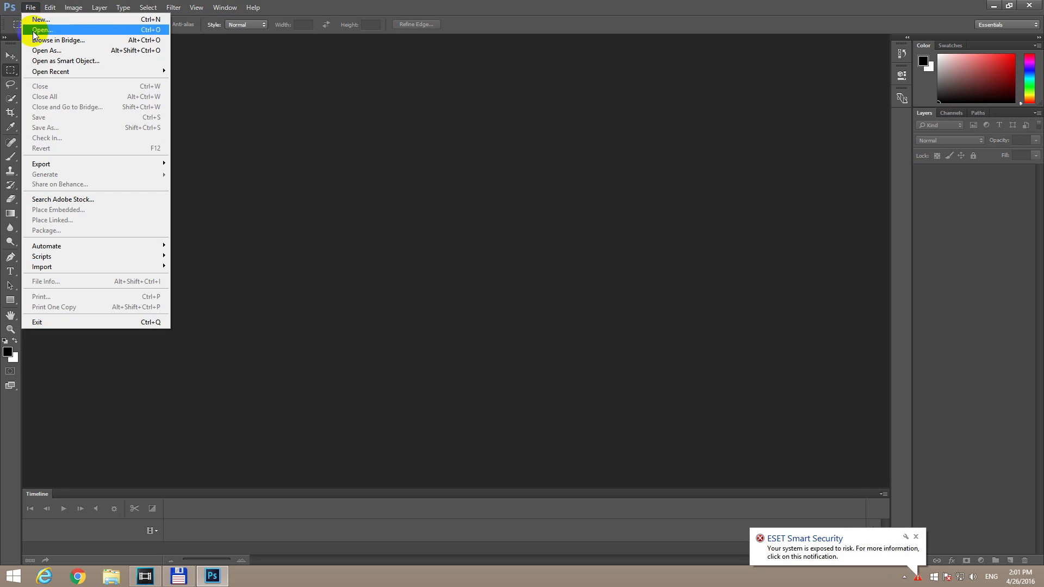
click(32, 31)
click(128, 93)
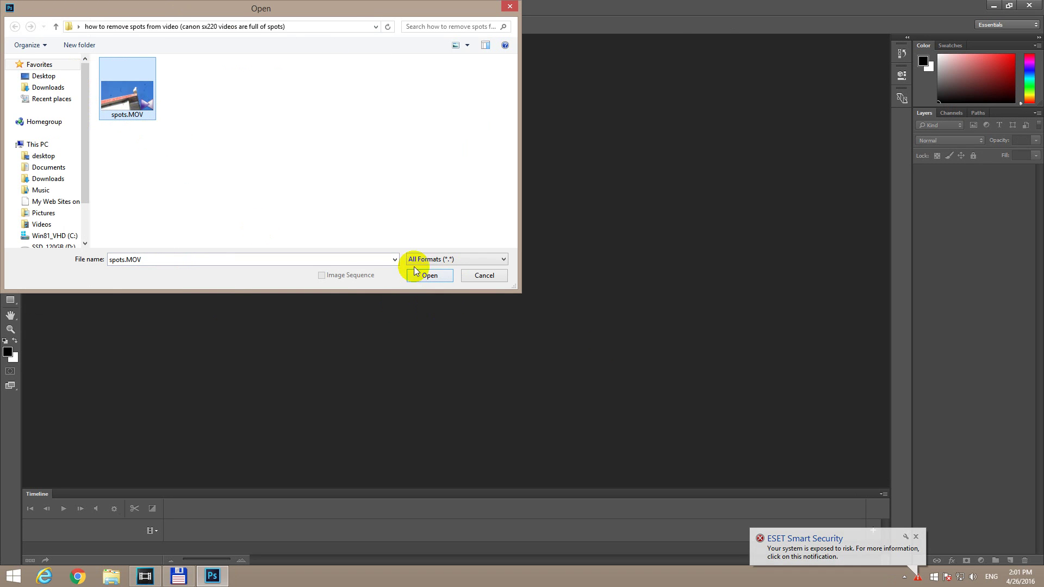
click(428, 276)
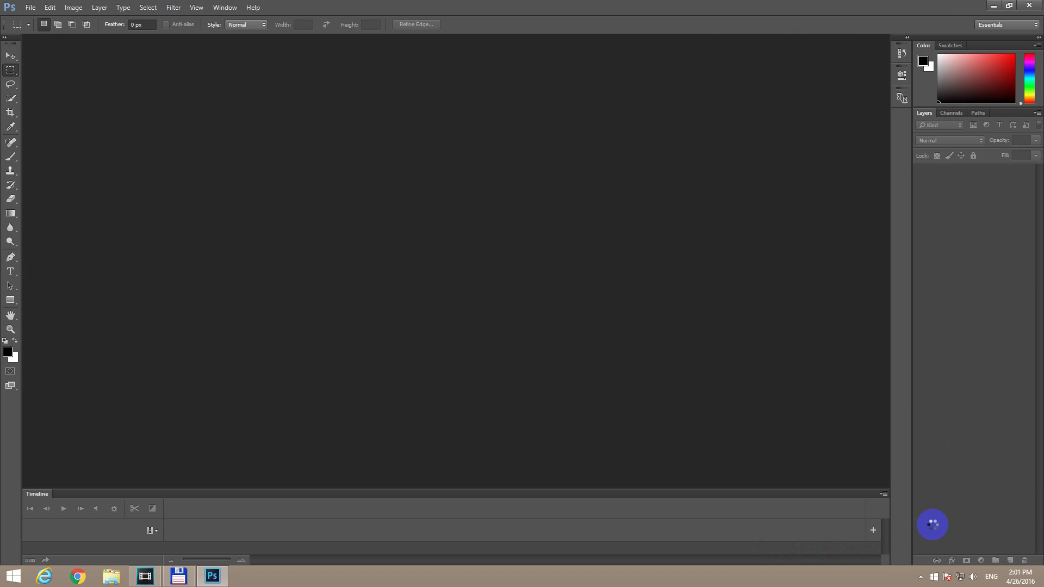
click(920, 576)
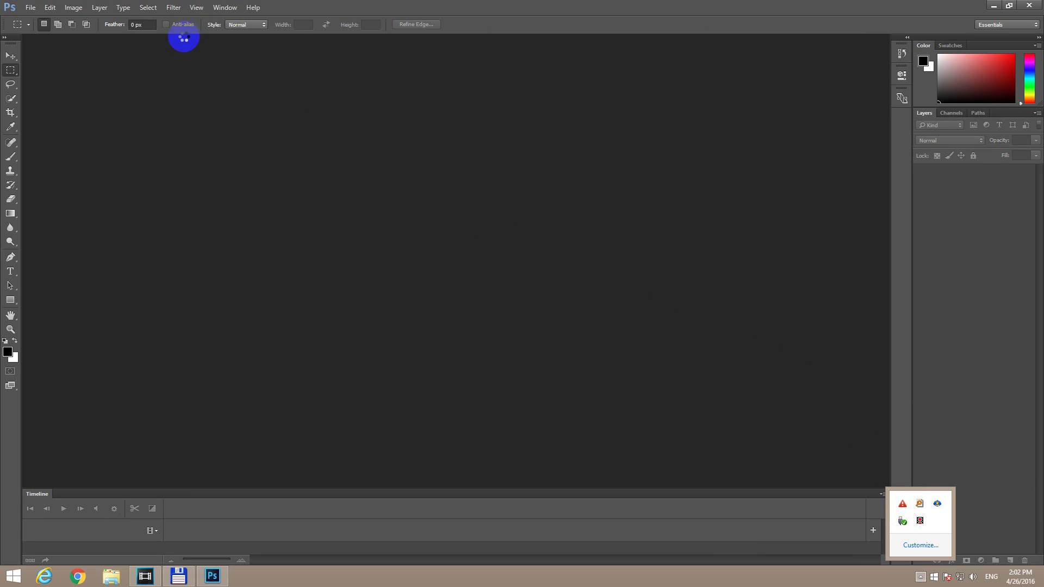
Step: Check the hidden tray icons and the ESET icon while spots.MOV loads as Video Group 1
click(427, 227)
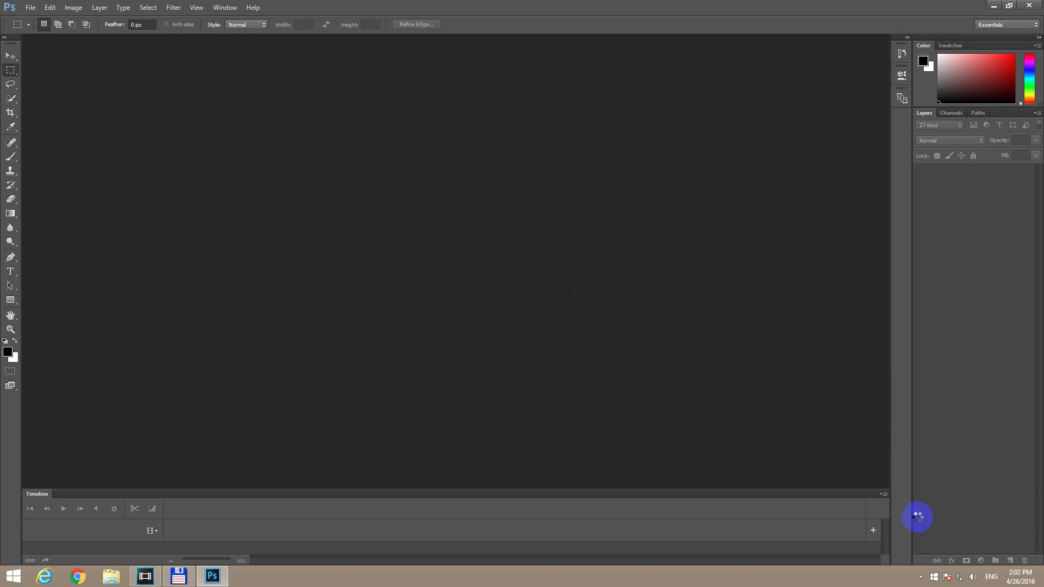
click(919, 578)
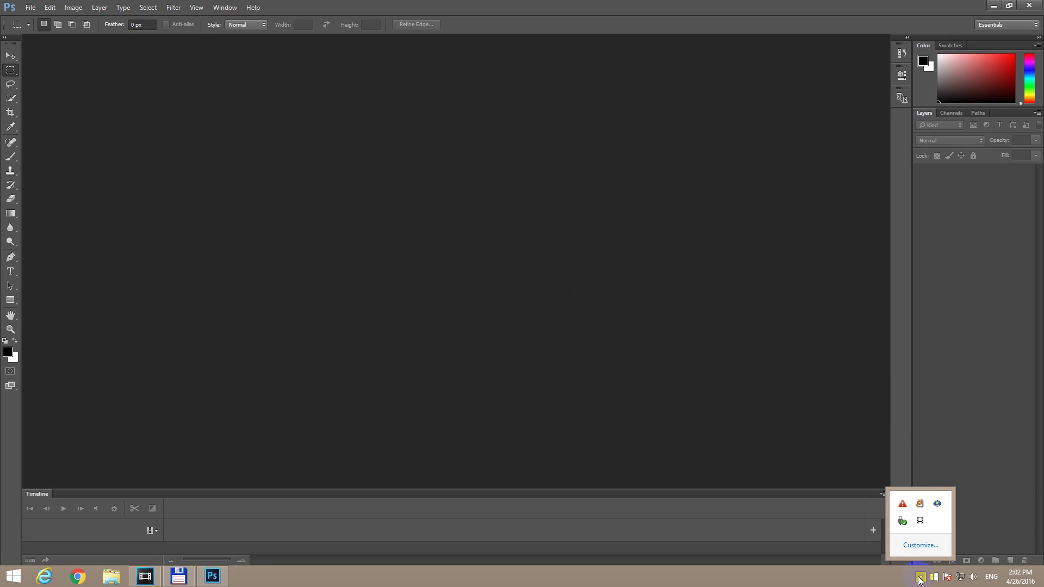
click(900, 505)
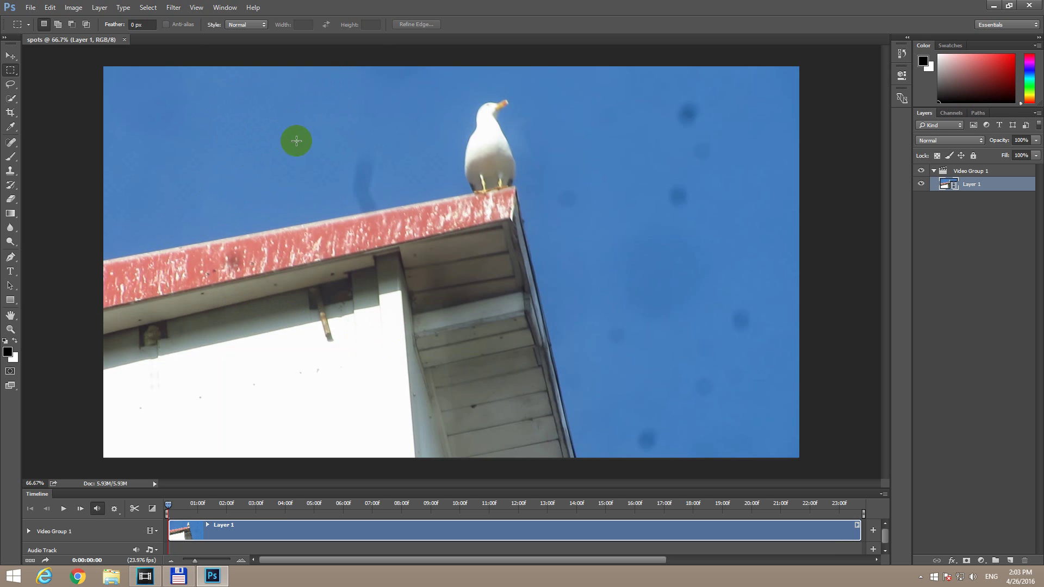
Step: Scrub the seagull clip to 0:00:07:15, switch the ESET firewall back on, and close Photoshop discarding changes
drag(201, 503, 326, 510)
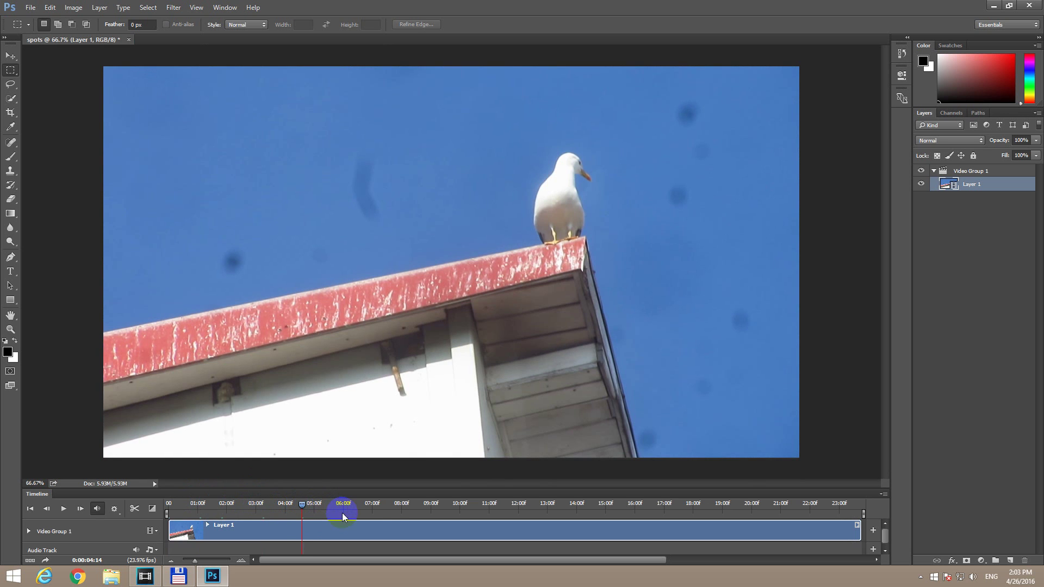
click(391, 509)
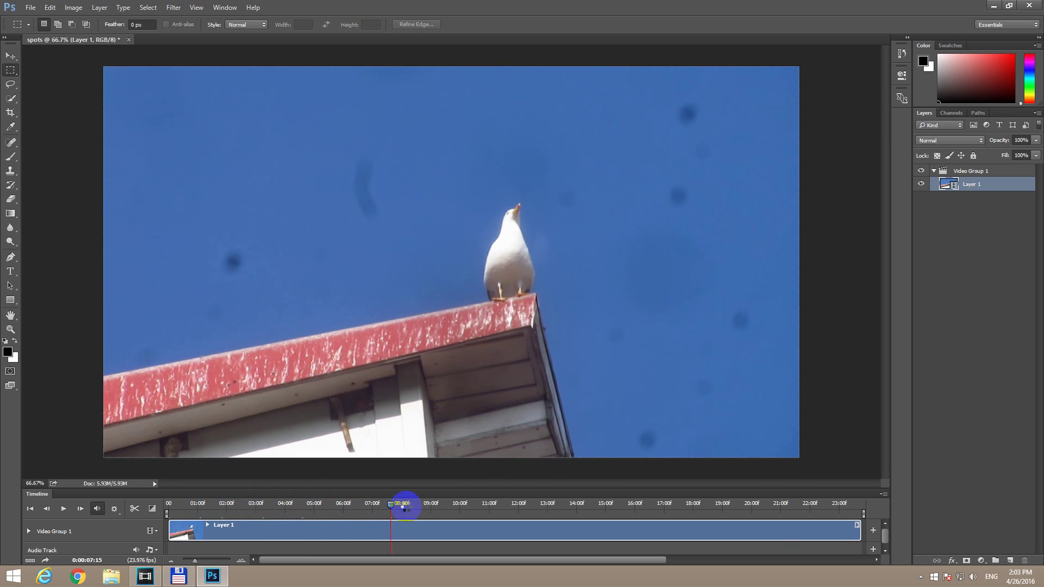
click(920, 577)
right_click(900, 503)
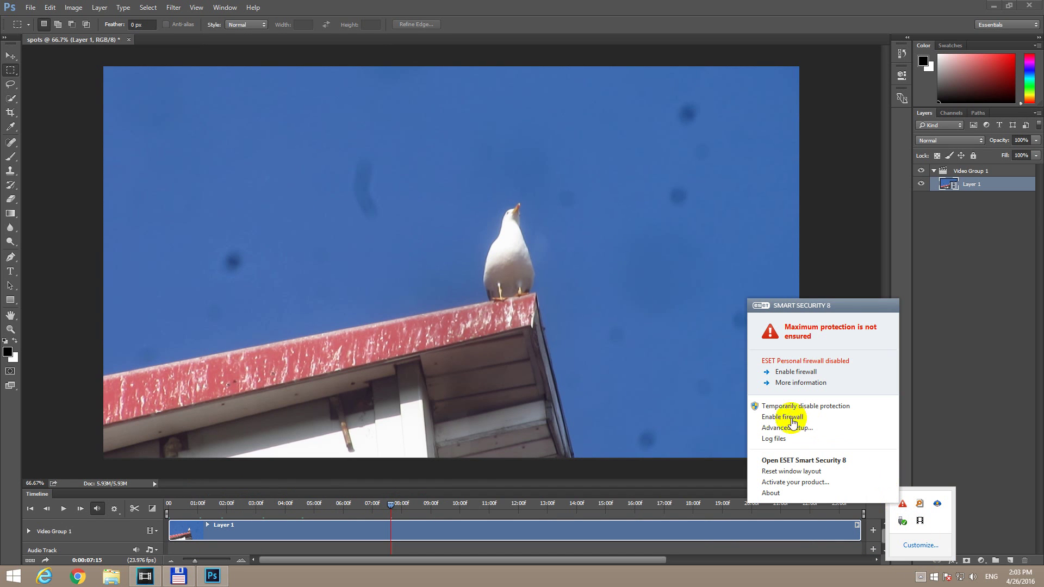
click(787, 419)
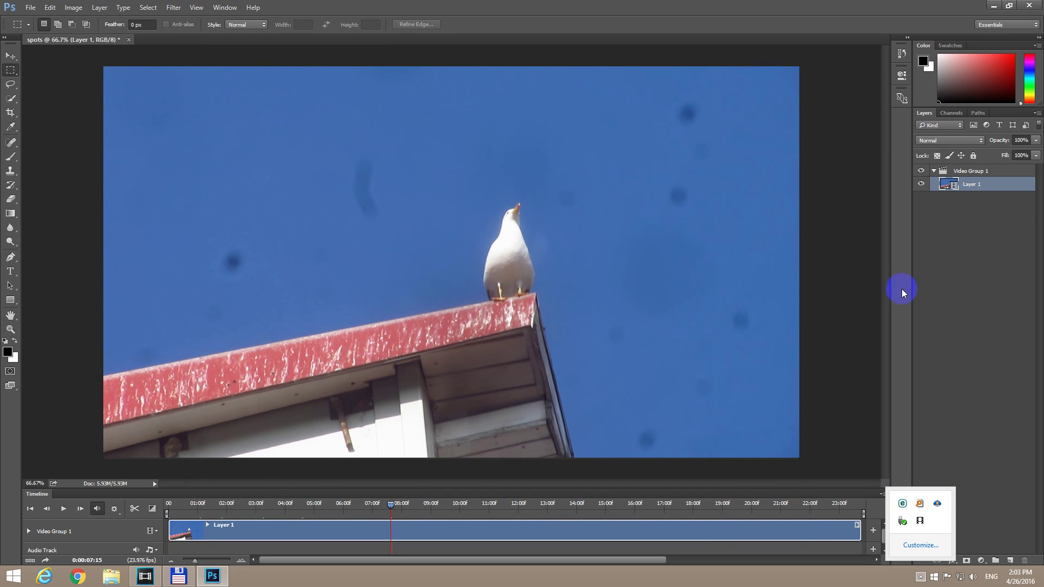
click(1029, 6)
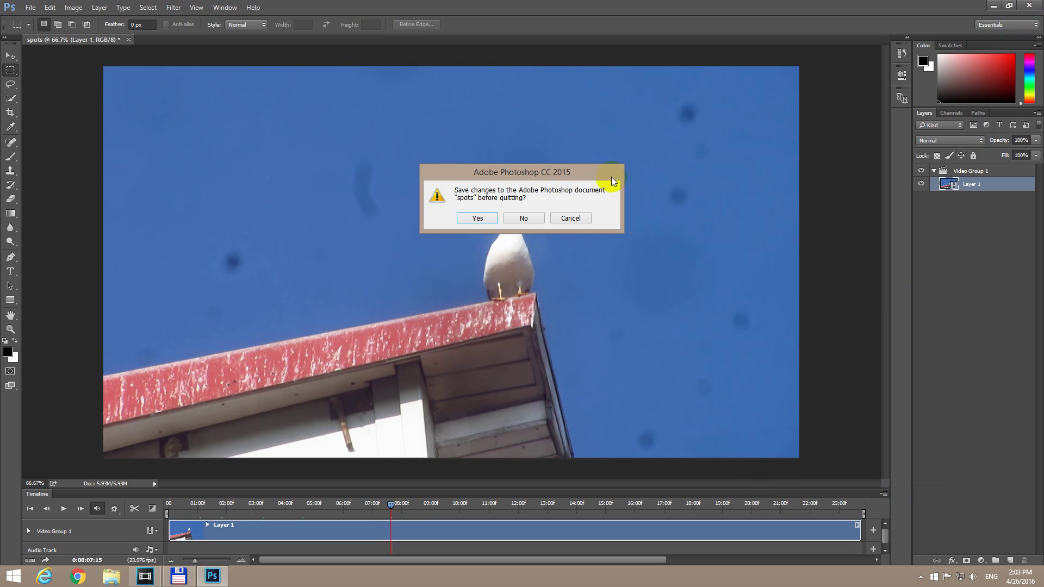
click(523, 217)
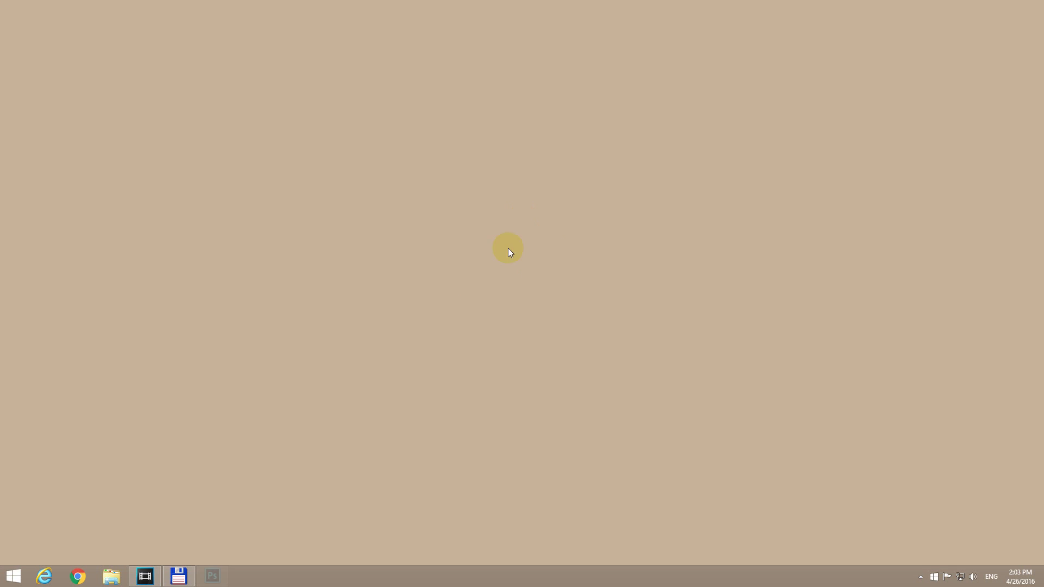
Step: Return to the desktop and open ESET Smart Security from the hidden tray icons
click(12, 576)
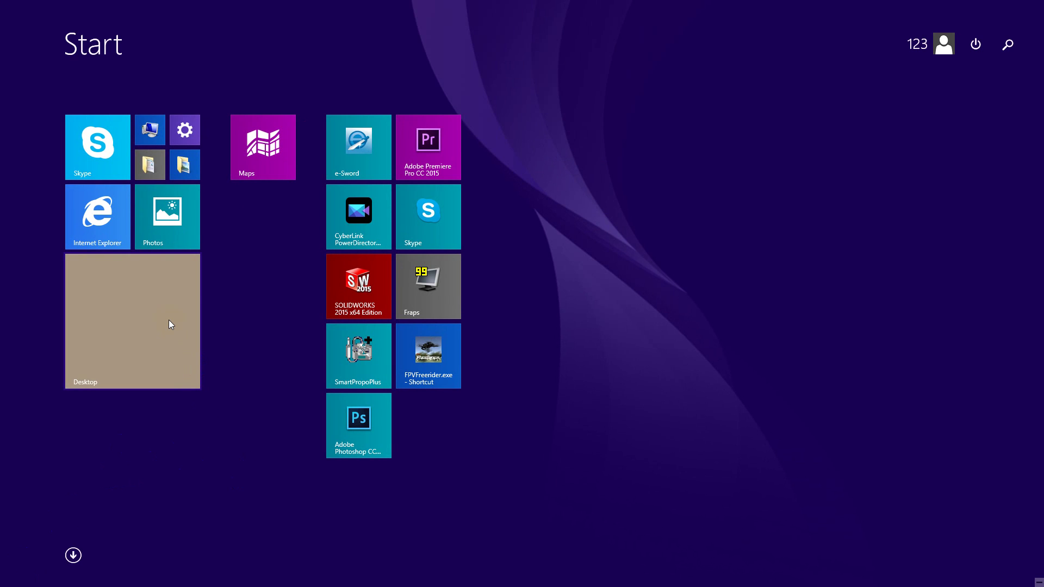
click(159, 338)
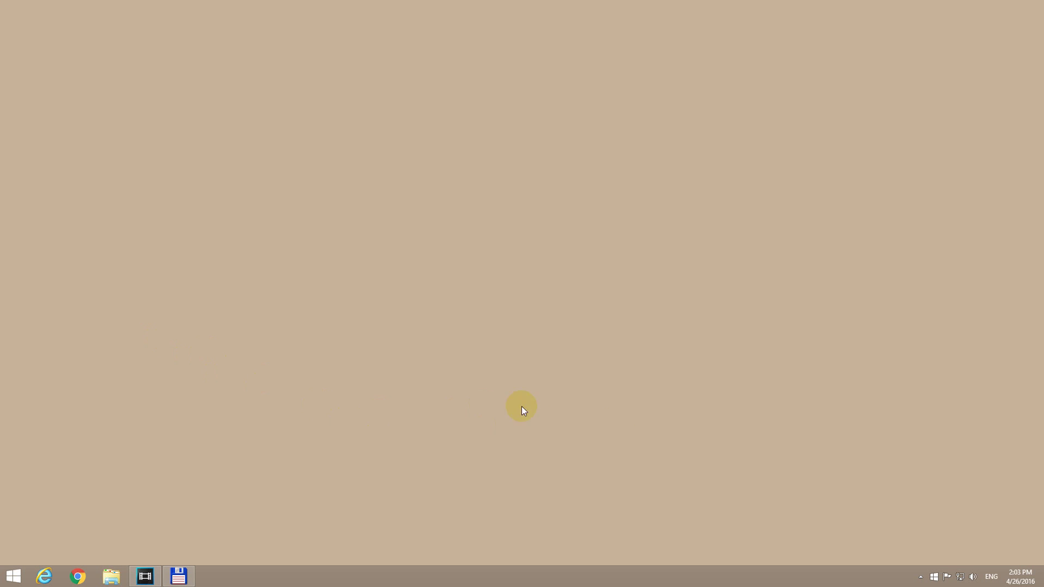
click(921, 577)
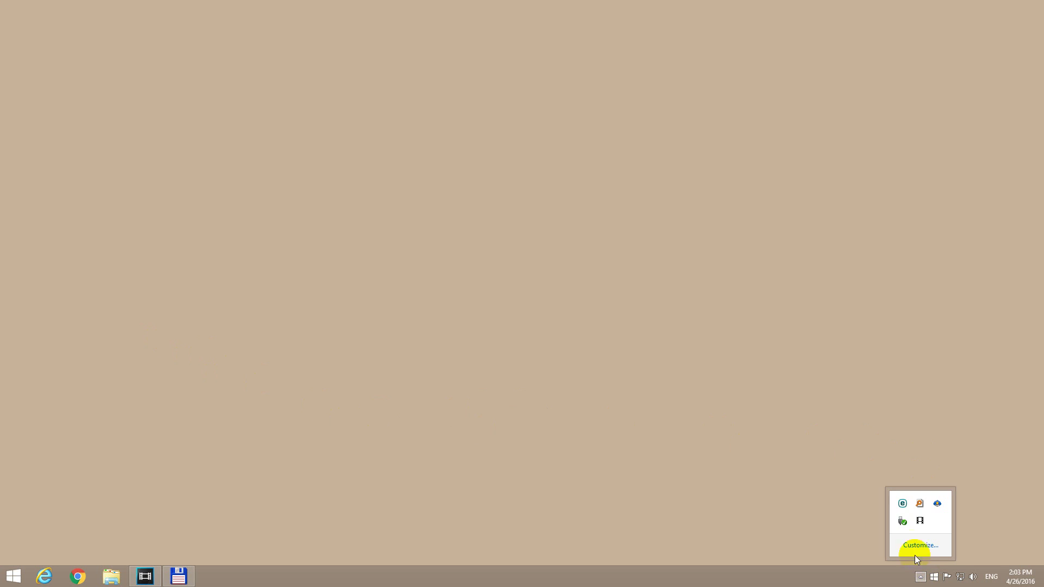
mouse_move(902, 506)
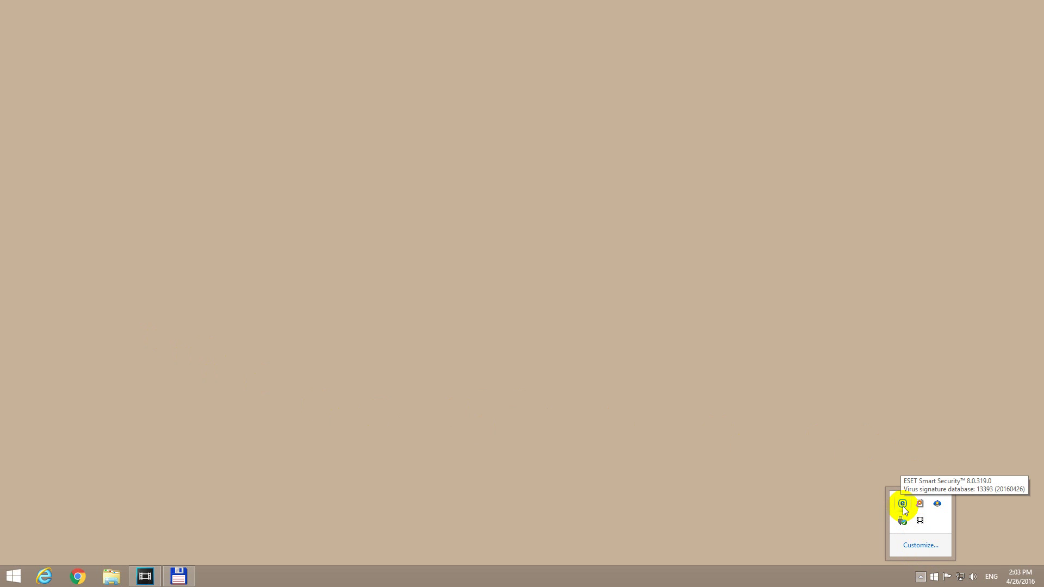
click(903, 504)
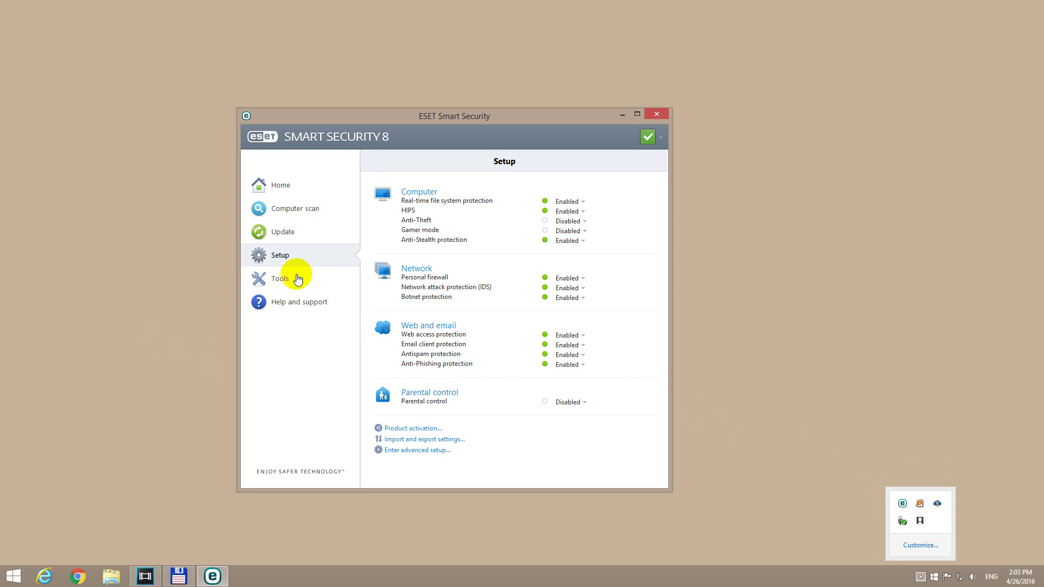
Step: In ESET advanced setup, go to Network > Personal firewall > Rules and zones and open the rule editor
click(429, 453)
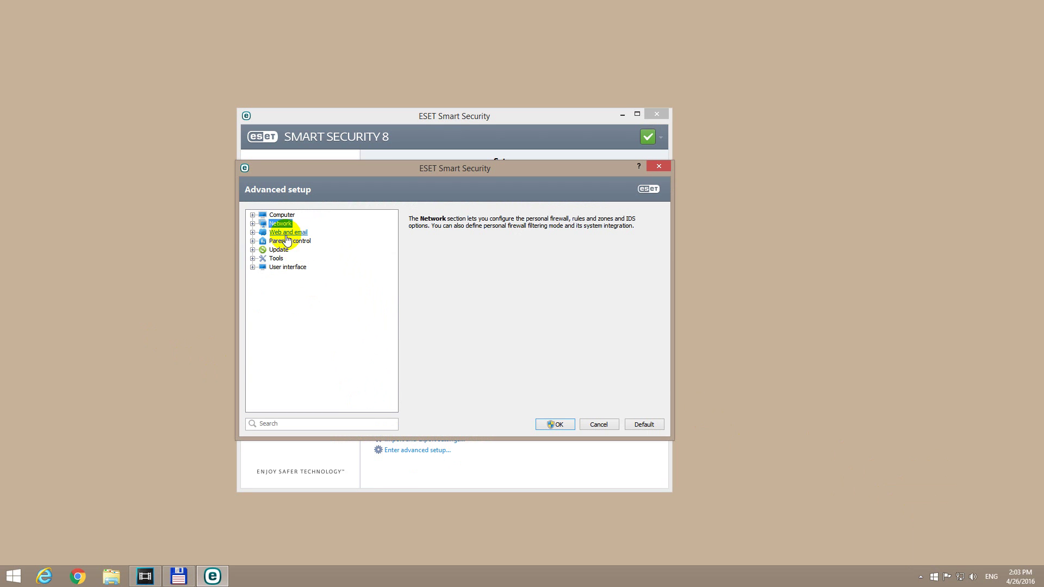
click(283, 227)
click(298, 232)
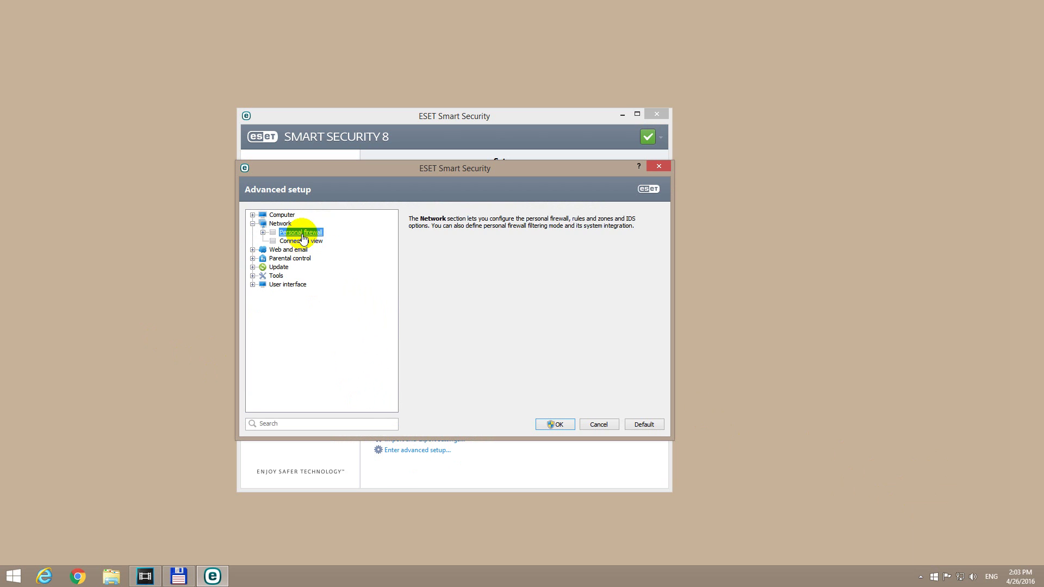
click(308, 241)
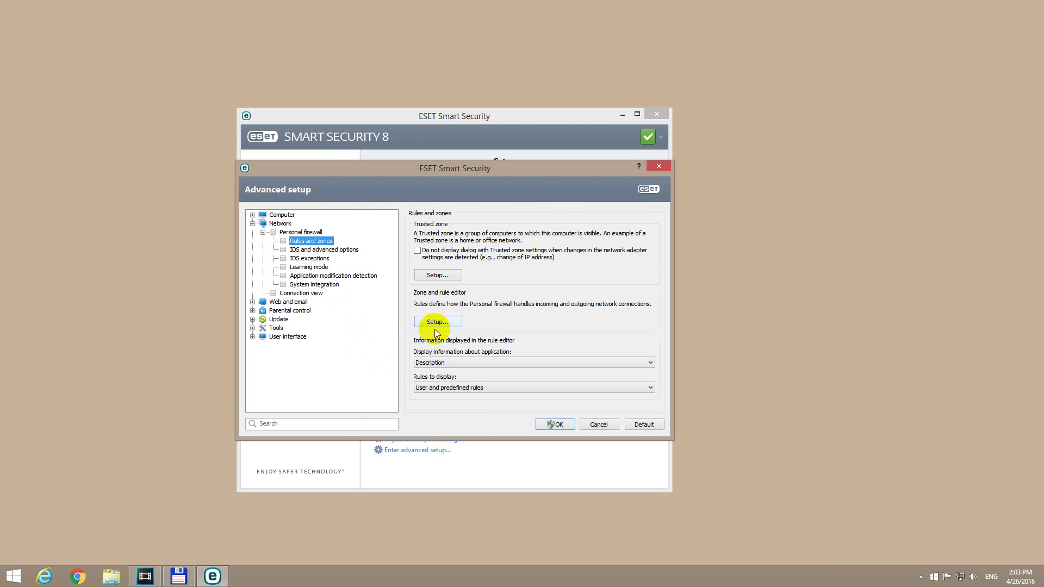
click(441, 322)
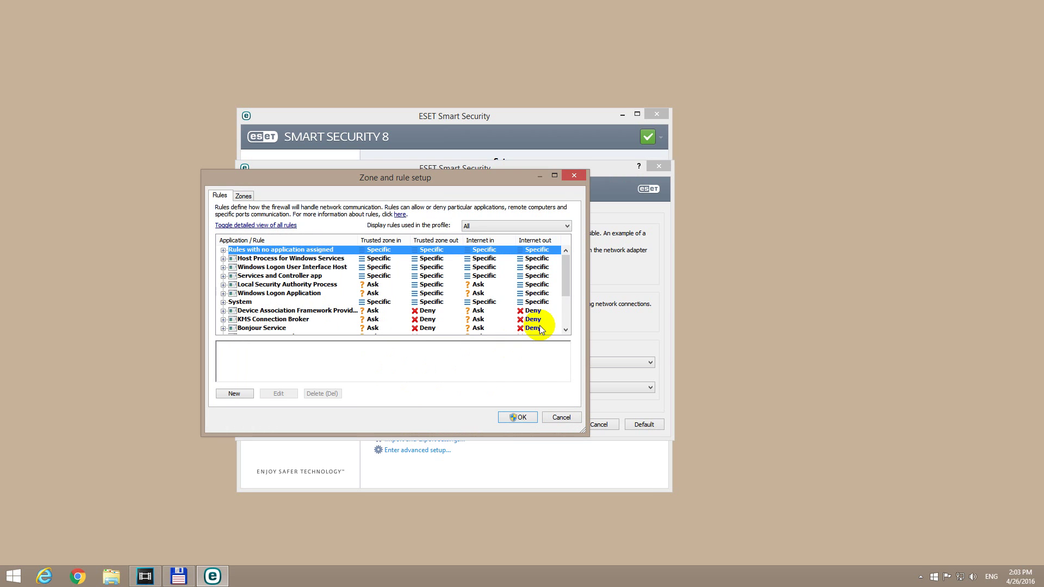
Step: Delete the 'Deny communication for Photoshop.exe' rule, confirm with OK twice, and close ESET
drag(566, 292, 559, 325)
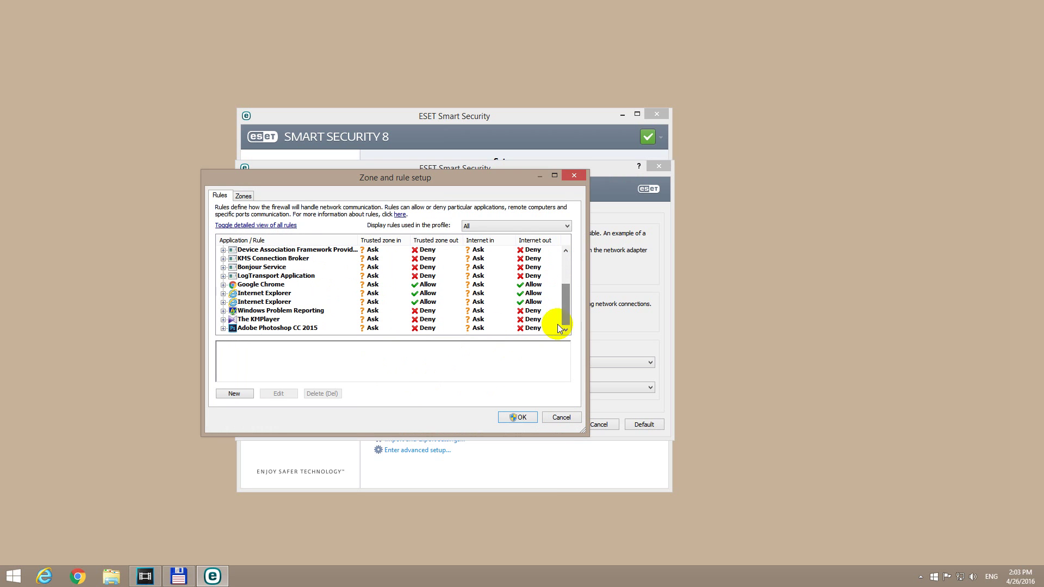
click(296, 328)
click(222, 328)
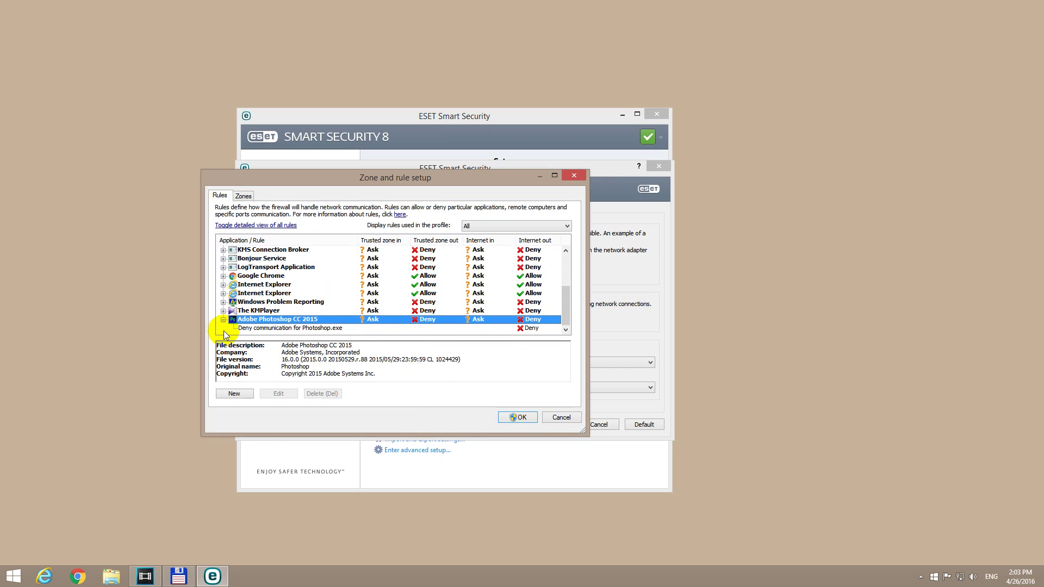
click(326, 328)
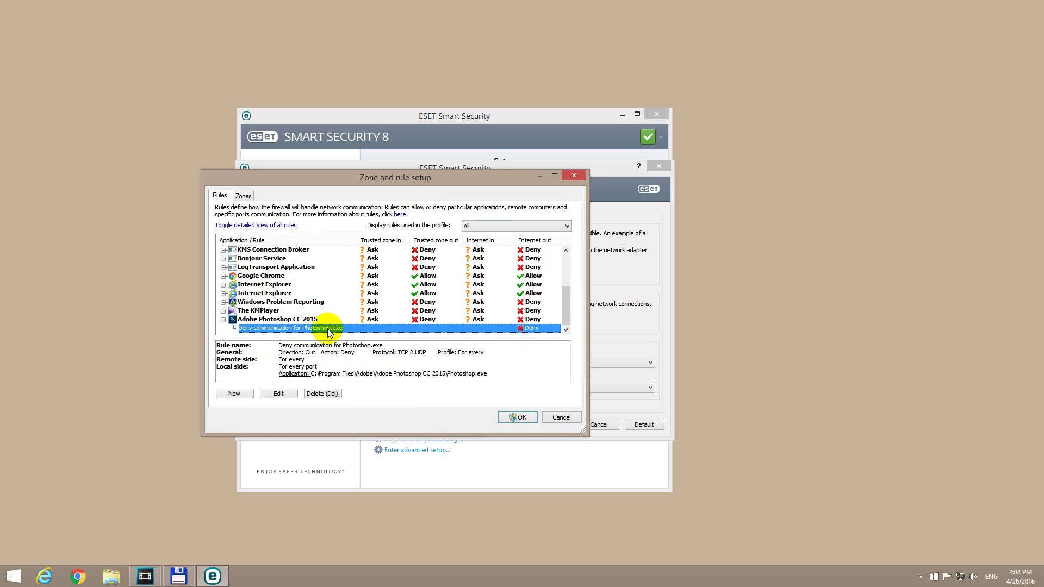
click(328, 394)
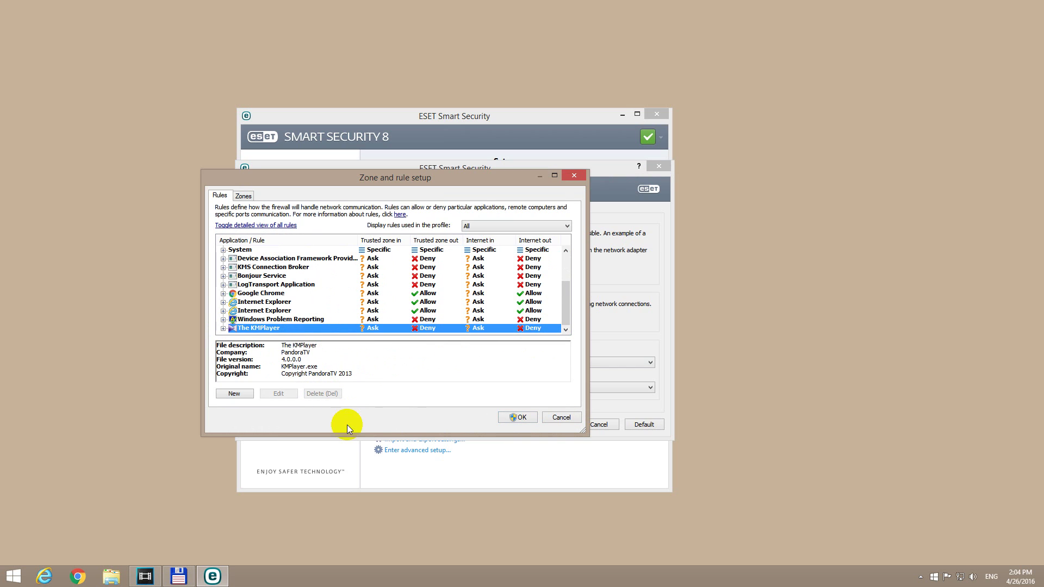
click(523, 417)
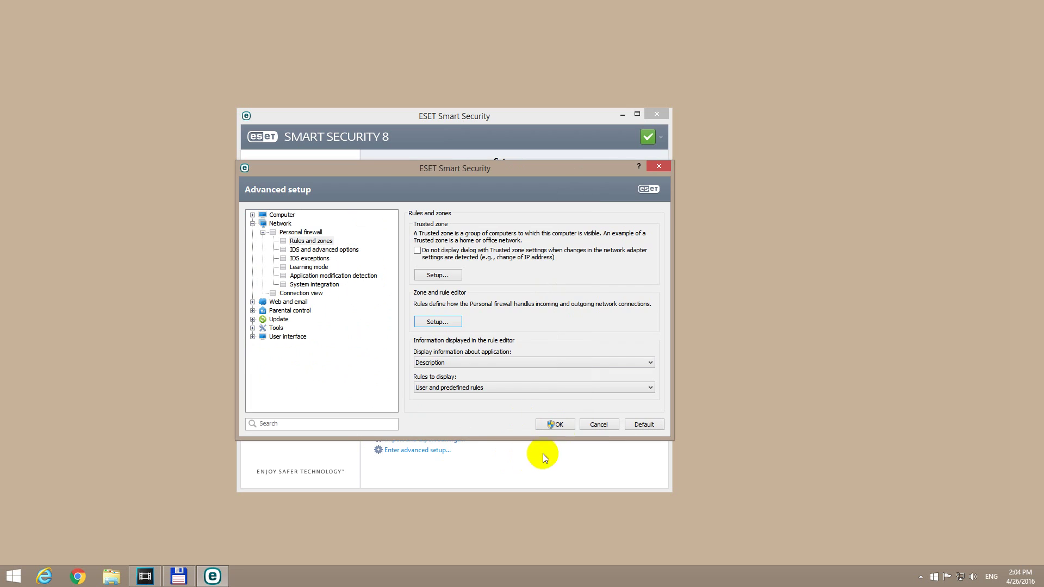
click(559, 423)
click(656, 114)
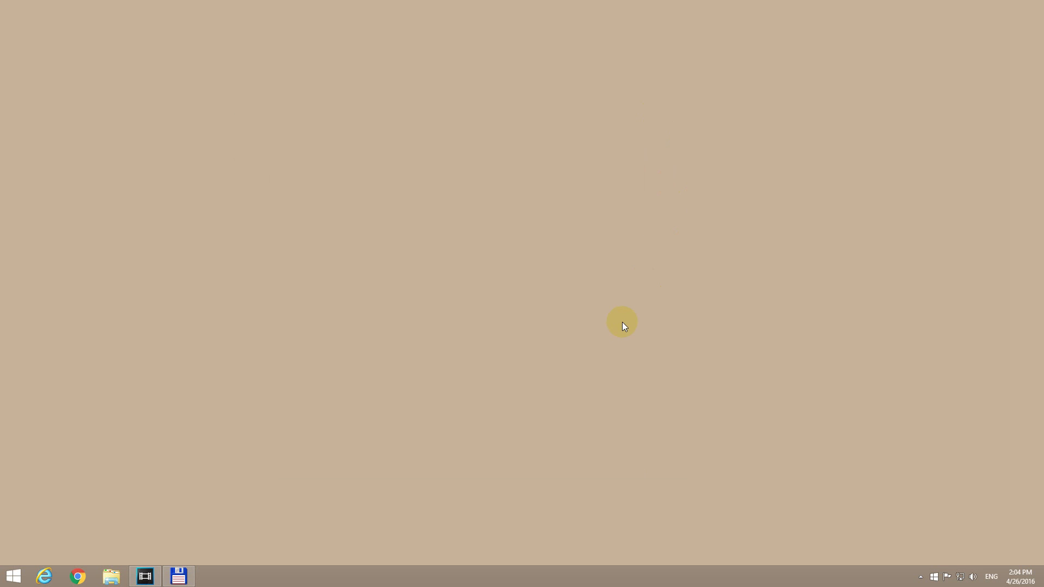
Step: Relaunch Adobe Photoshop CC 2015 from its Start screen tile
mouse_move(962, 580)
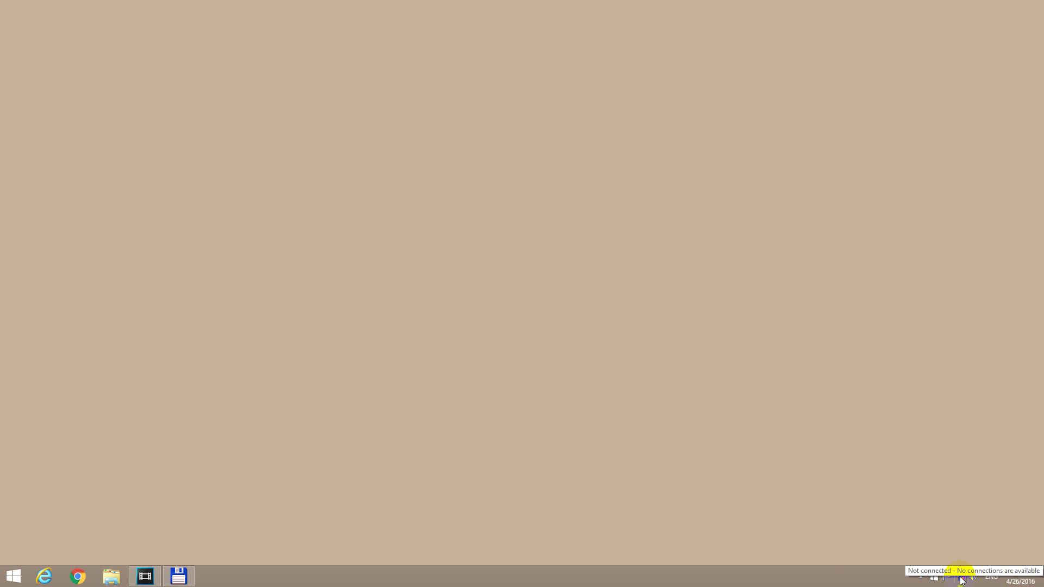
click(19, 579)
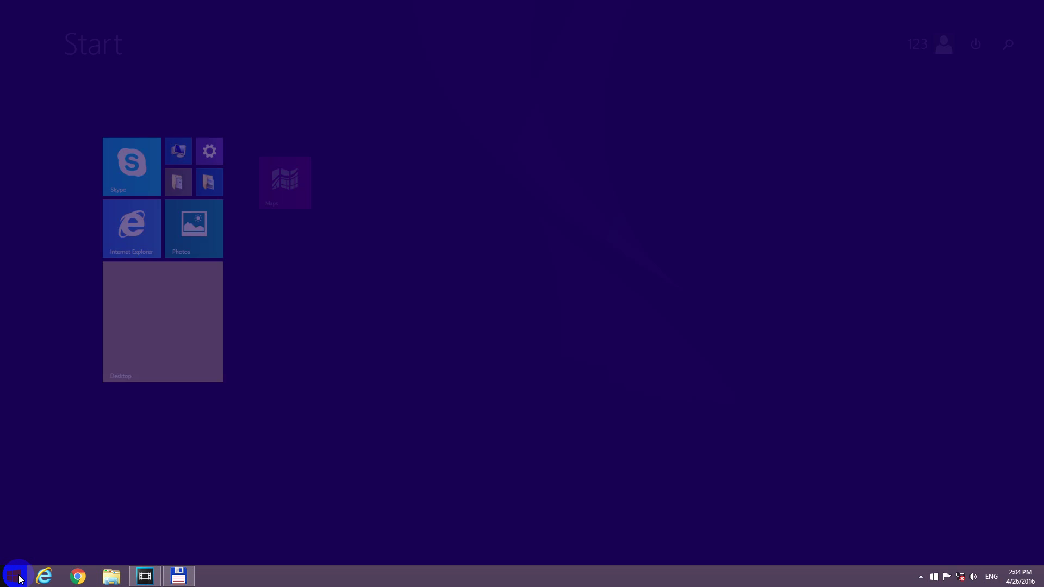
click(359, 414)
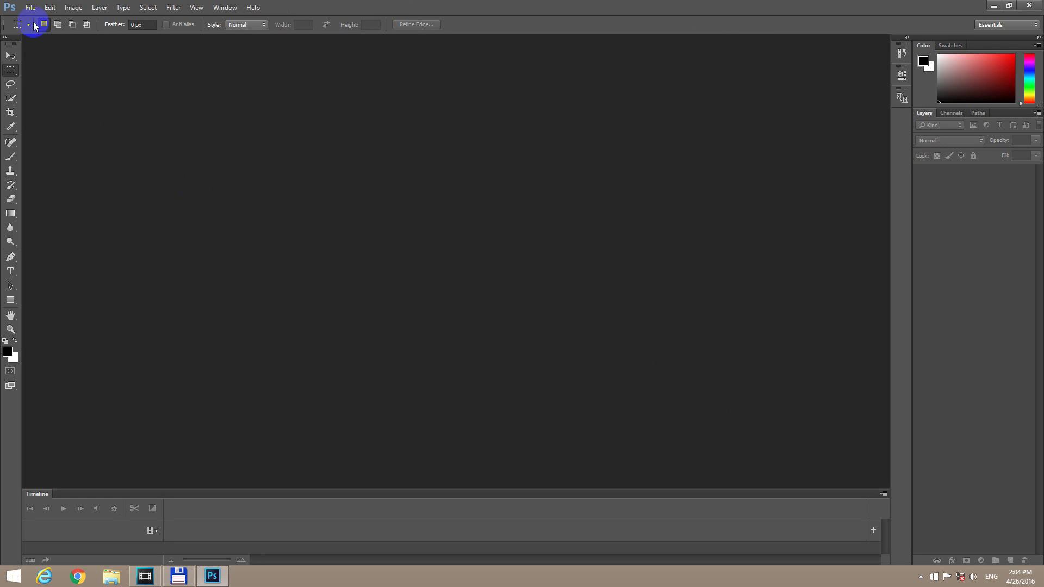
Step: Bring up Photoshop's Open dialog from the File menu
click(31, 8)
click(31, 8)
click(31, 7)
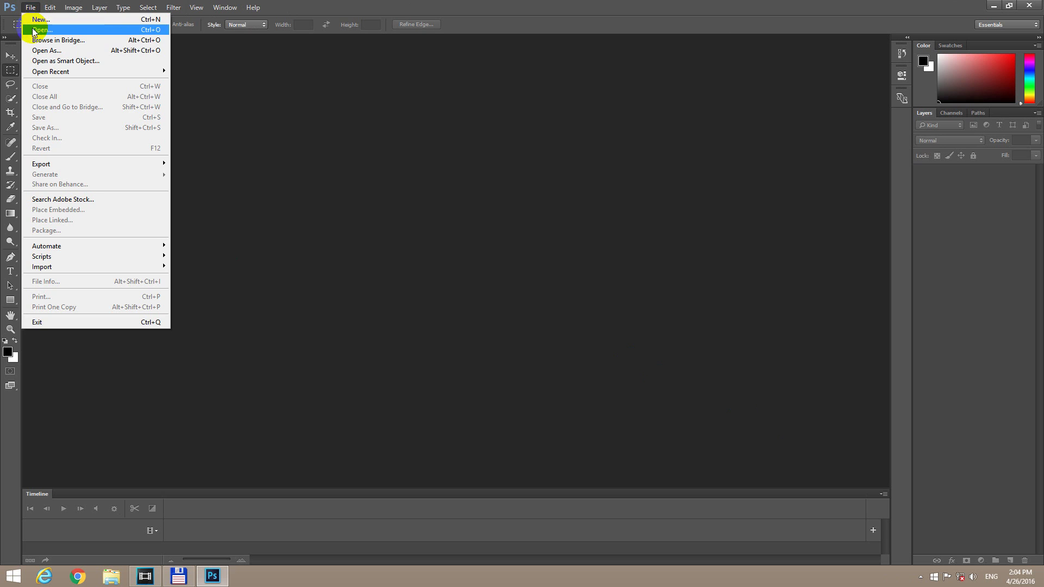
click(33, 28)
Step: Open spots.MOV and expand the taskbar's hidden notification icons
click(129, 103)
click(430, 275)
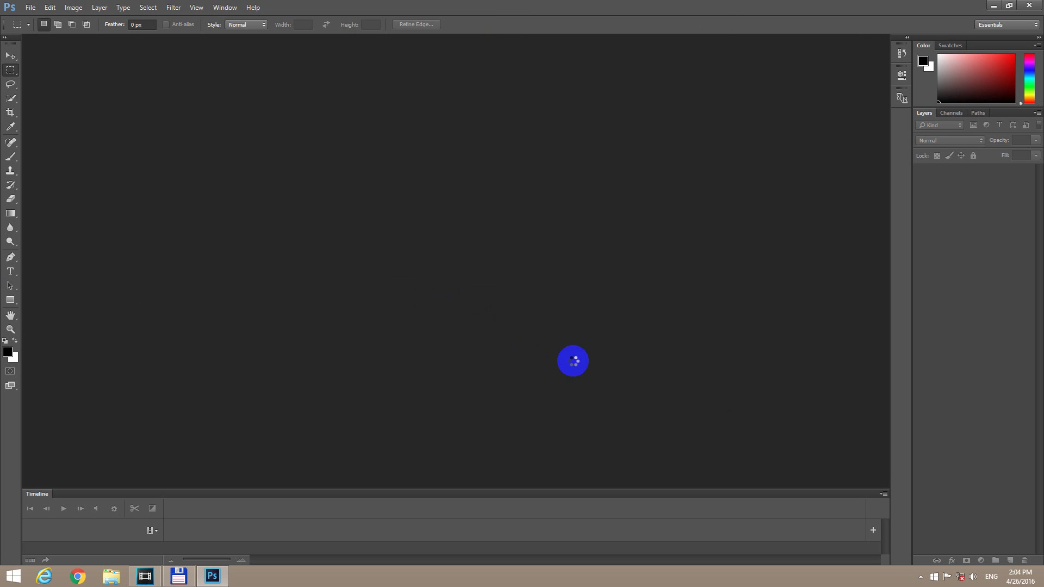
click(922, 578)
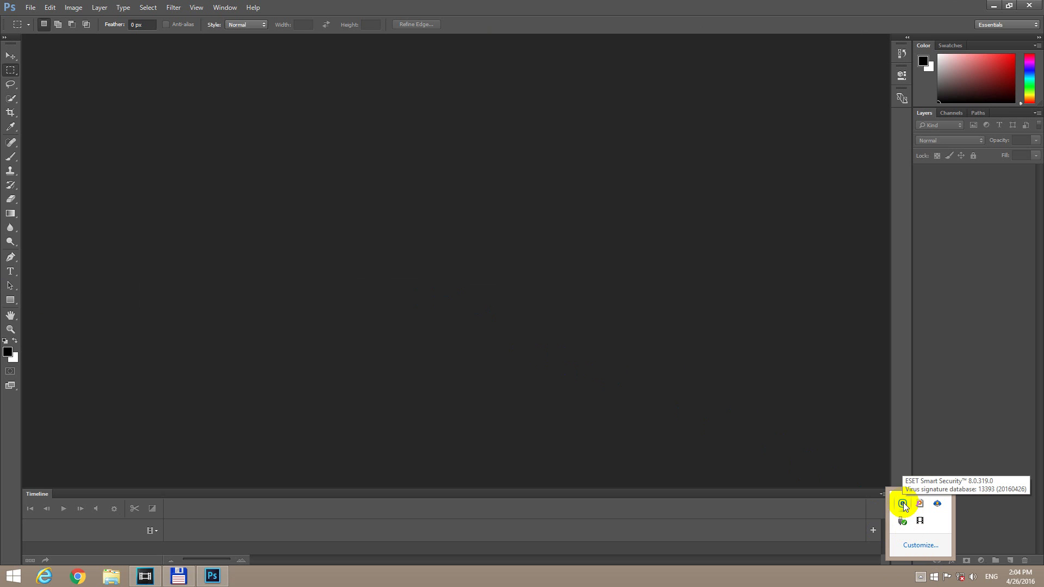
Step: Close the hidden-icons tray panel, then reopen it while spots.MOV loads into the timeline
click(961, 581)
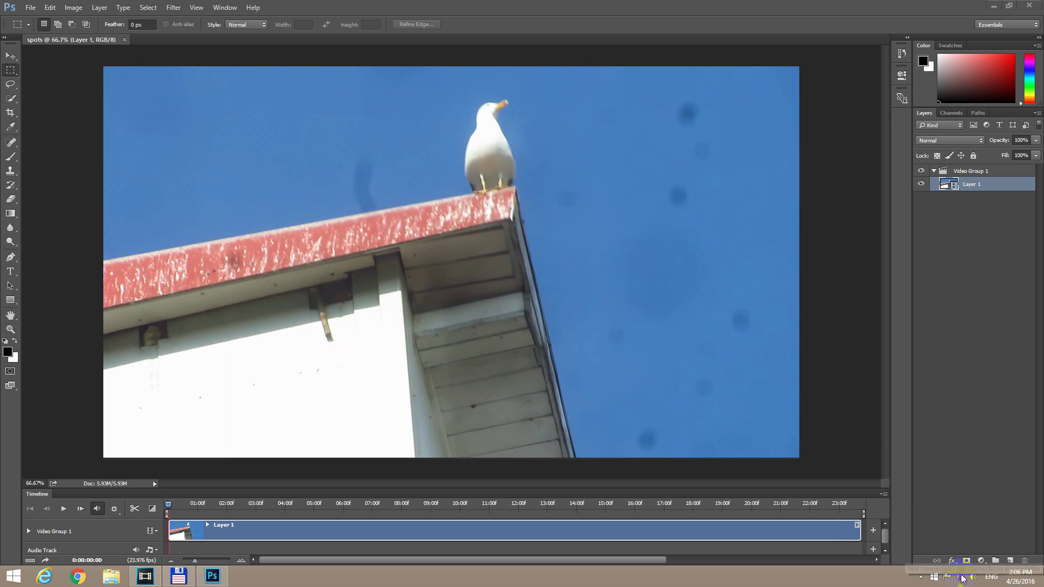
click(920, 577)
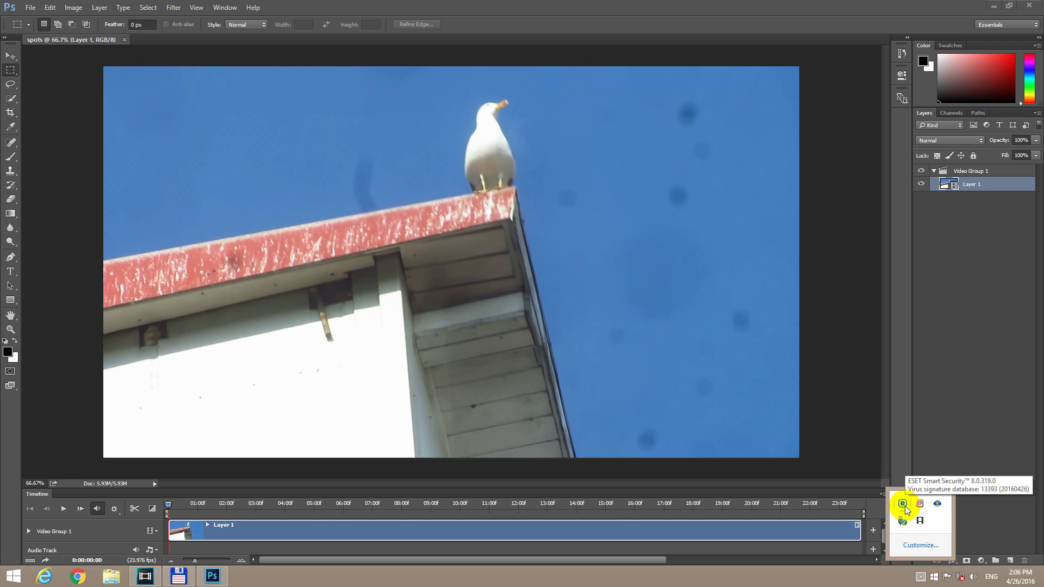